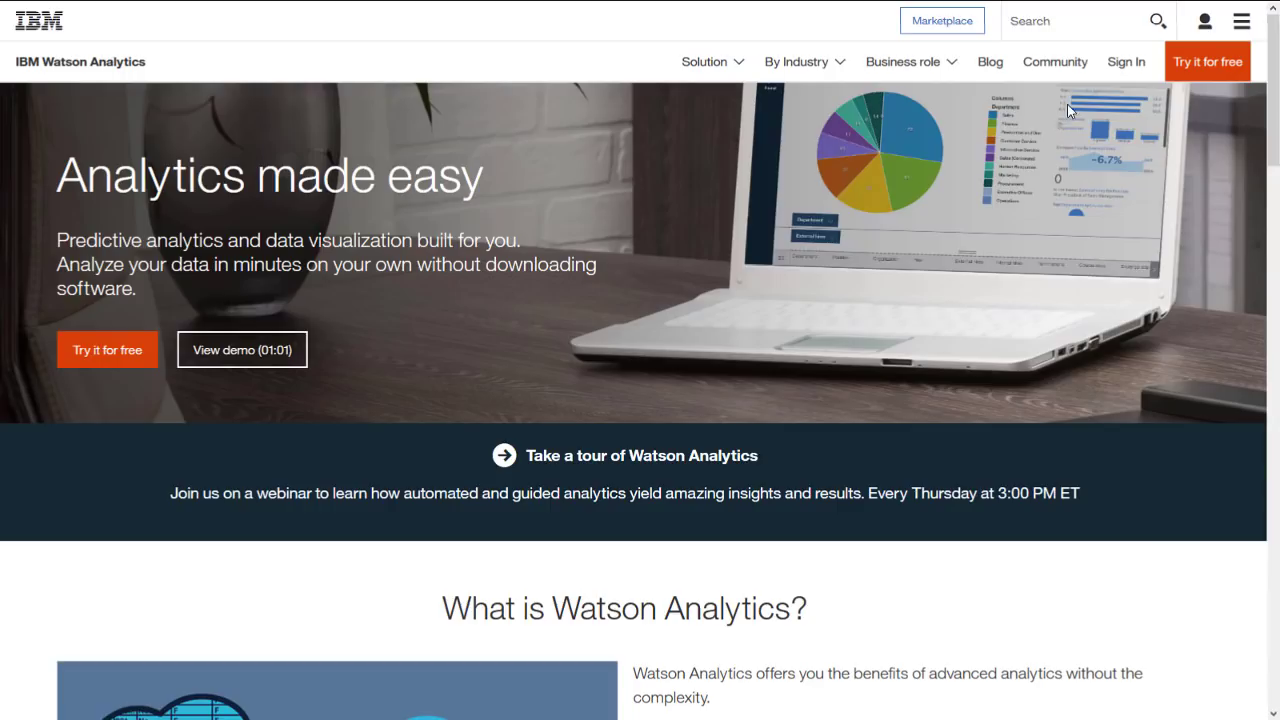
- Sign in to the IBM account with the account e-mail and password
click(1124, 64)
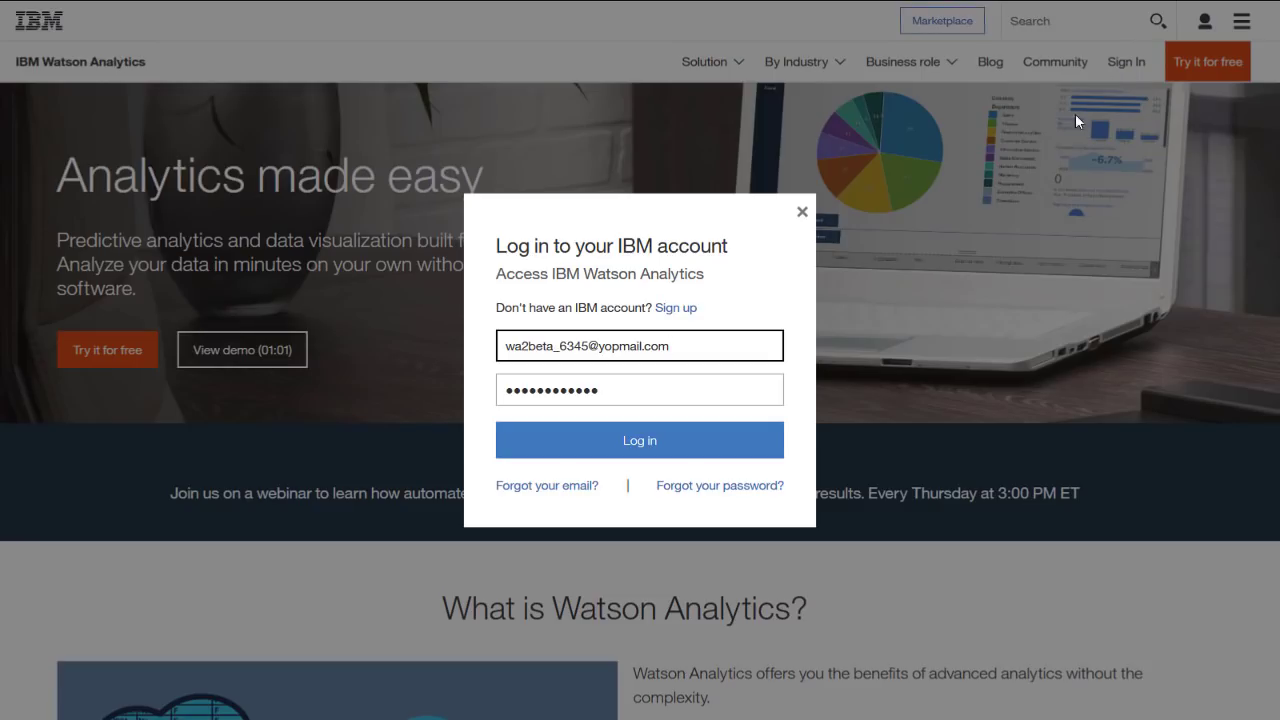
click(647, 447)
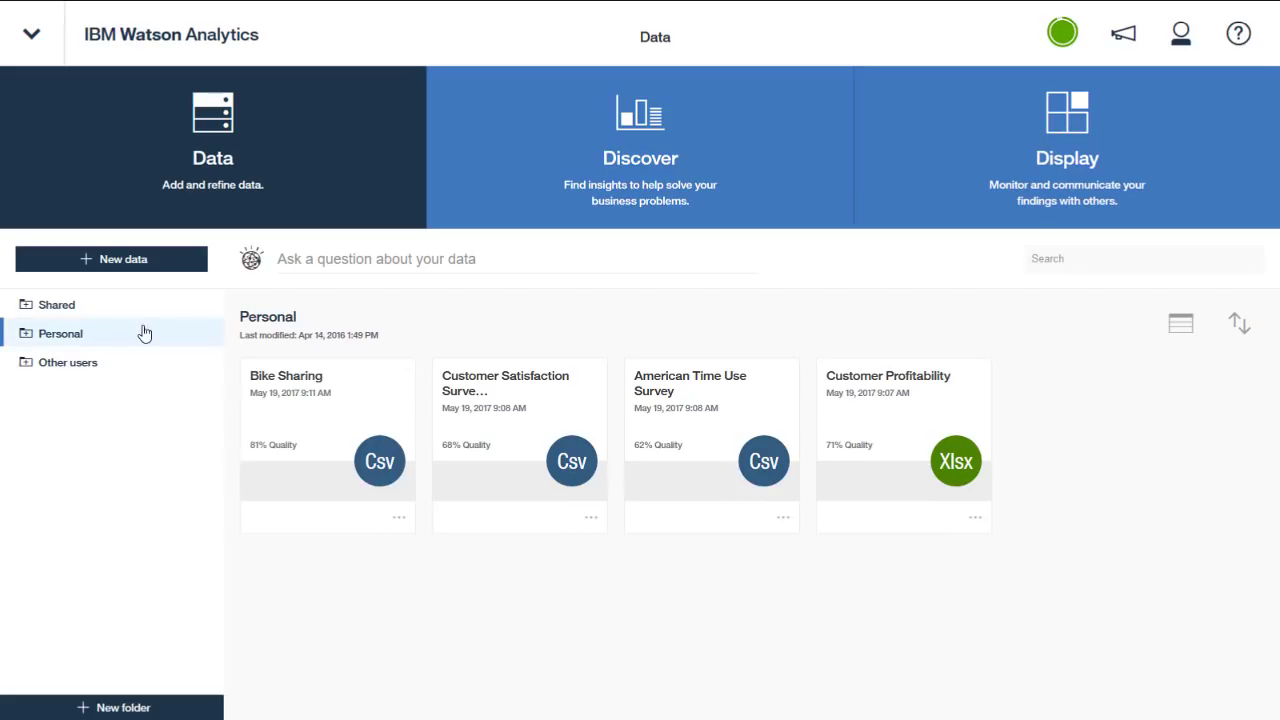
click(29, 339)
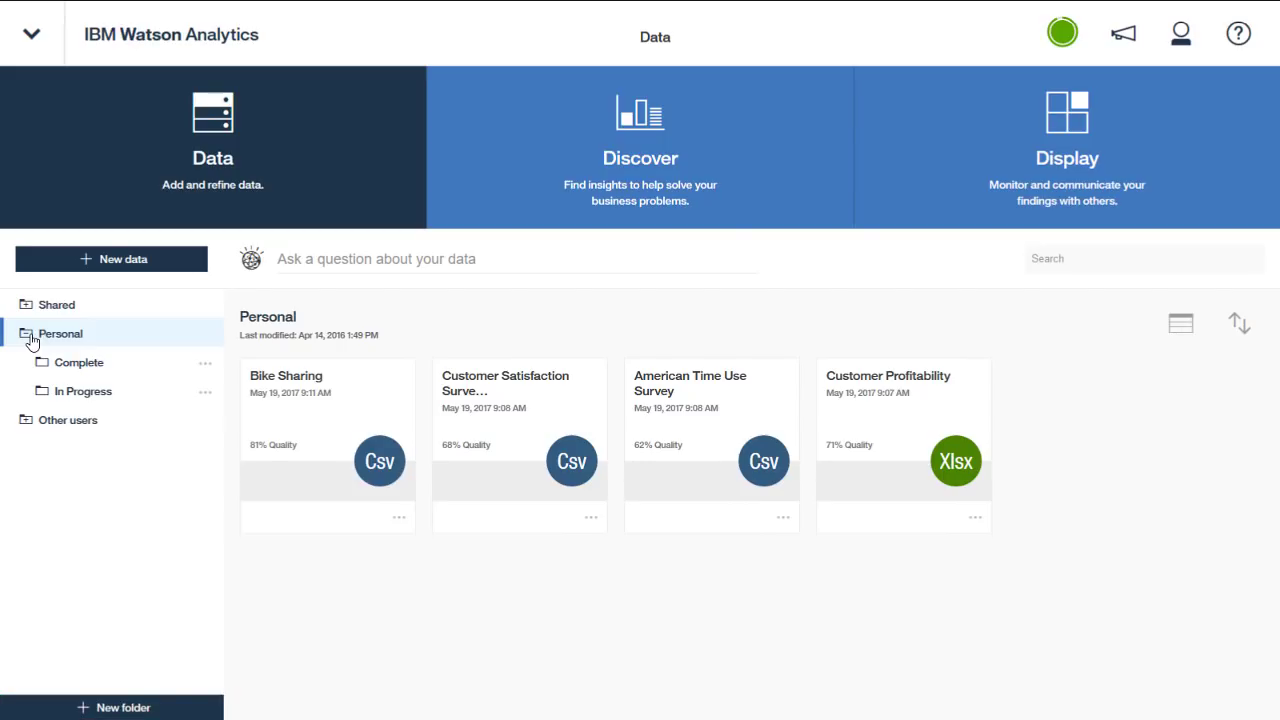
click(1181, 323)
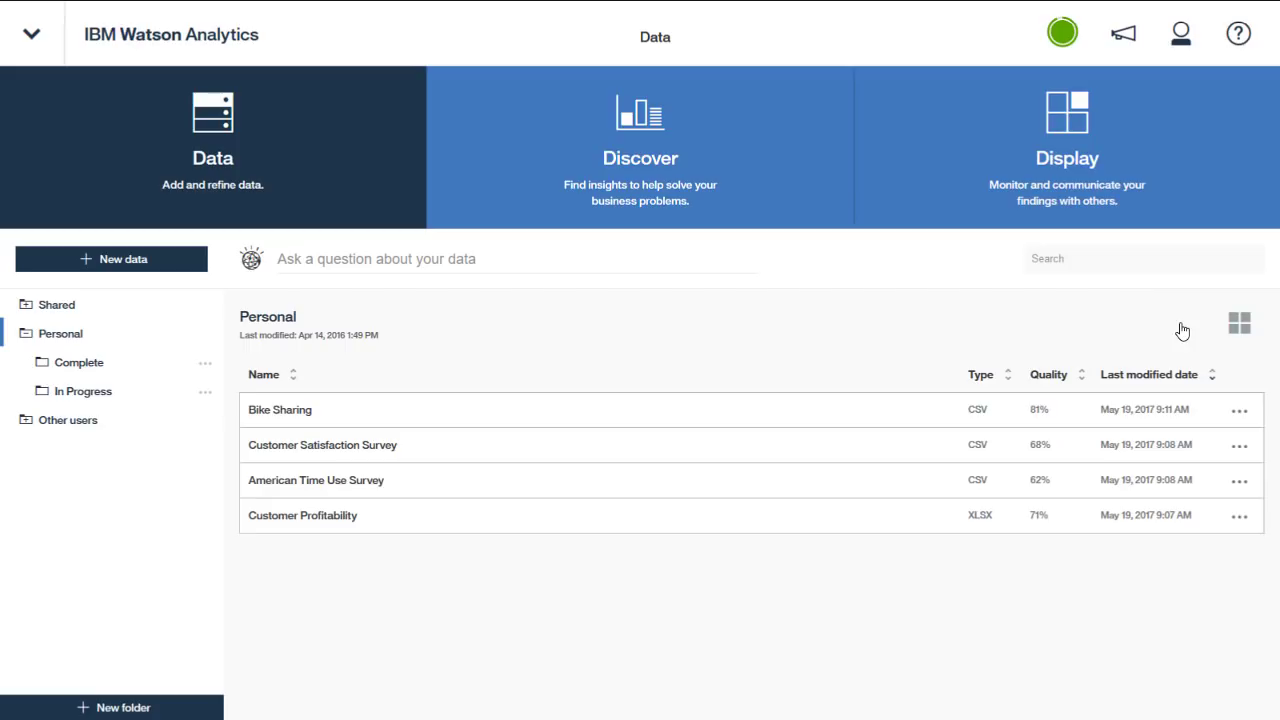
click(1237, 333)
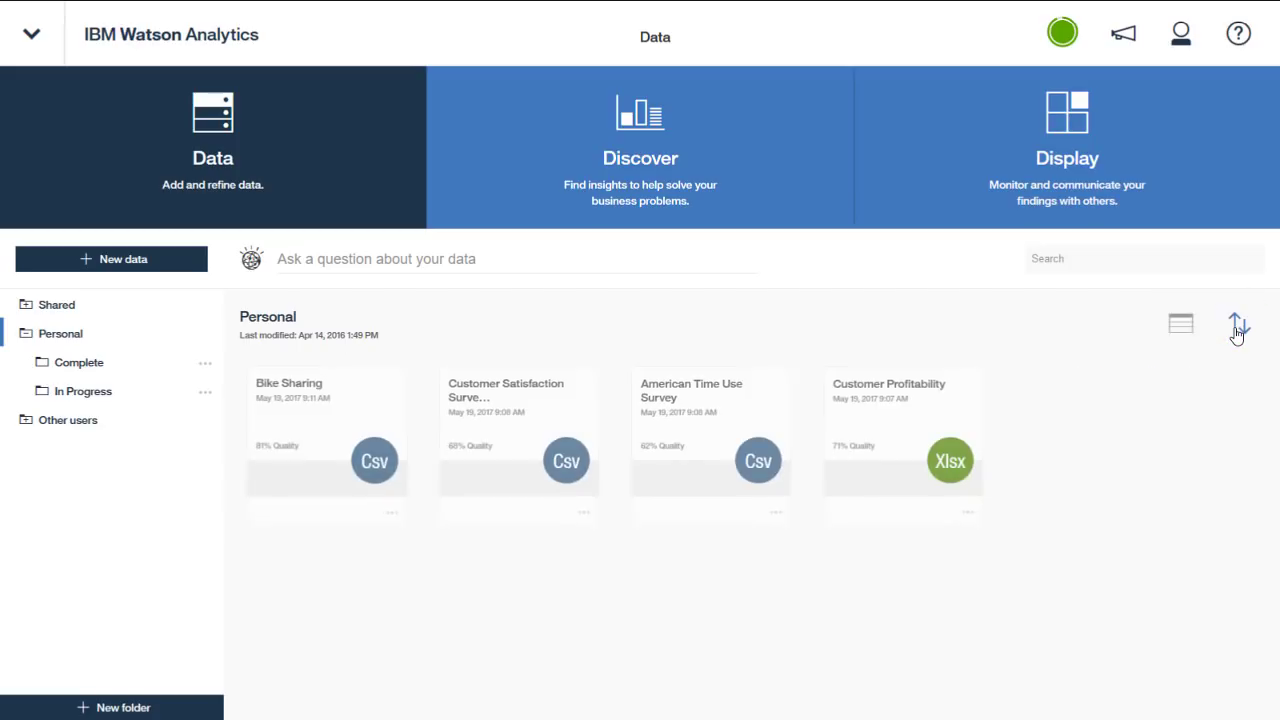
click(1237, 333)
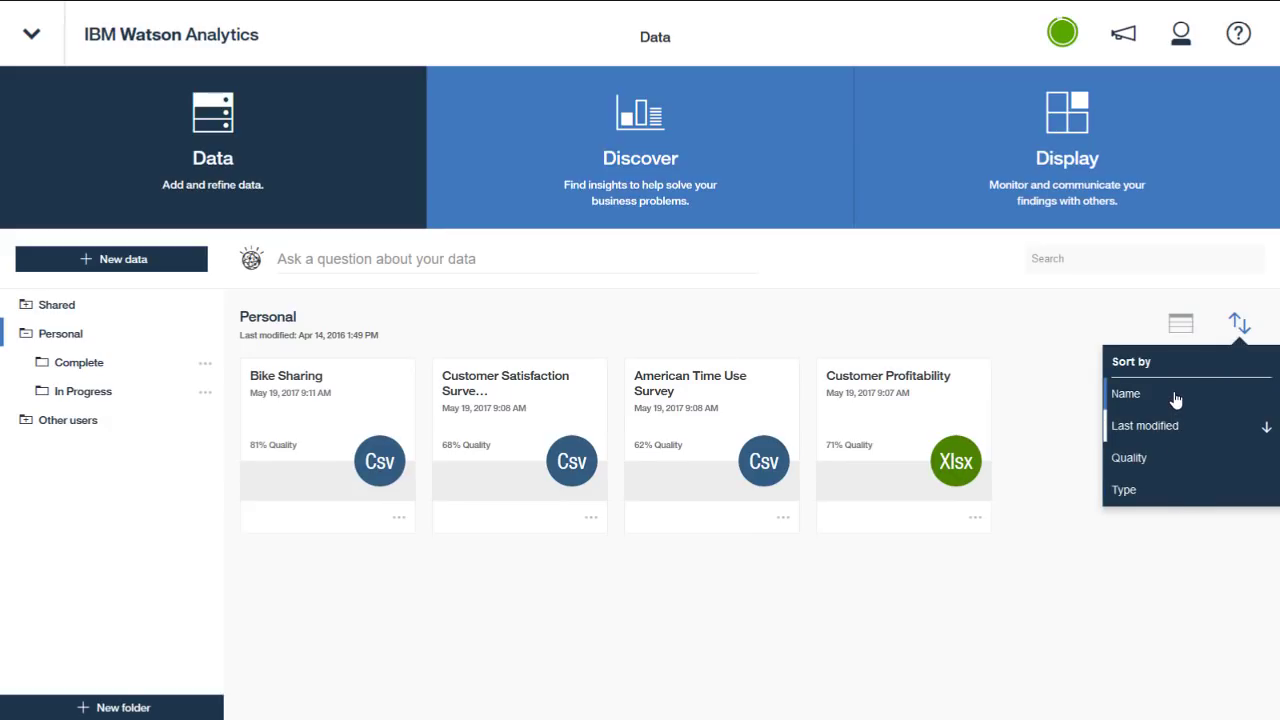
click(1260, 430)
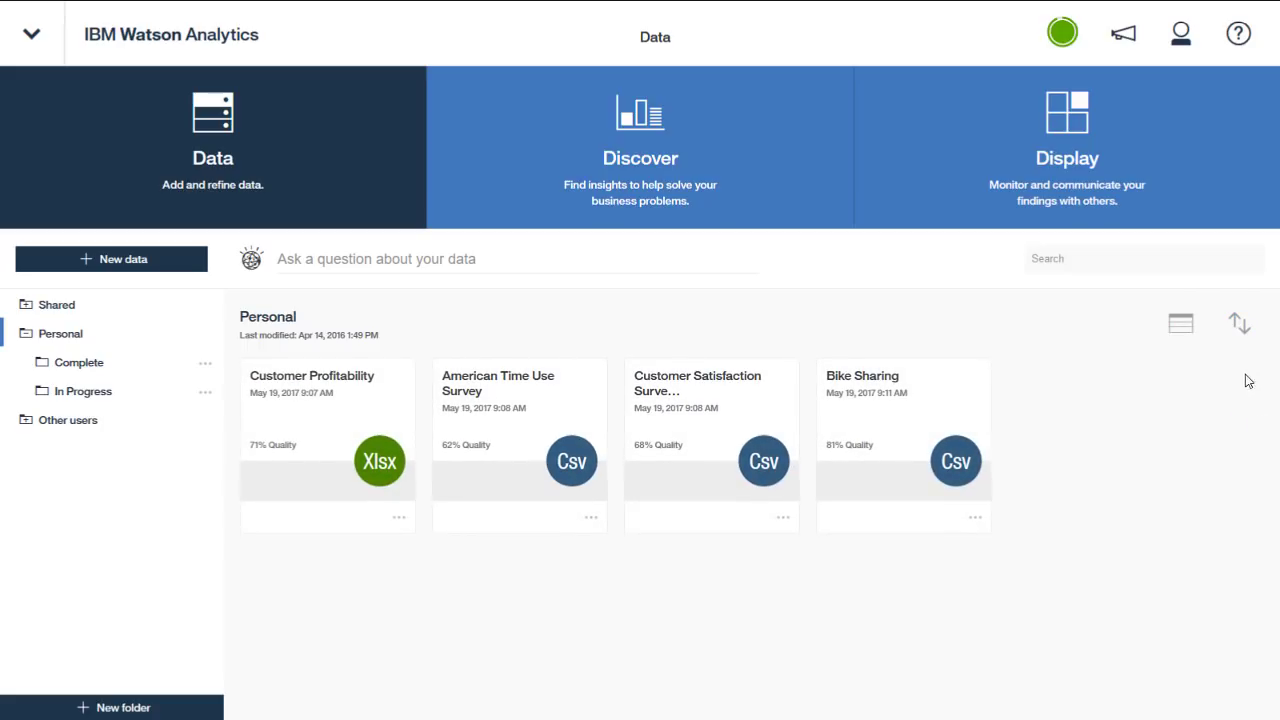
click(1237, 325)
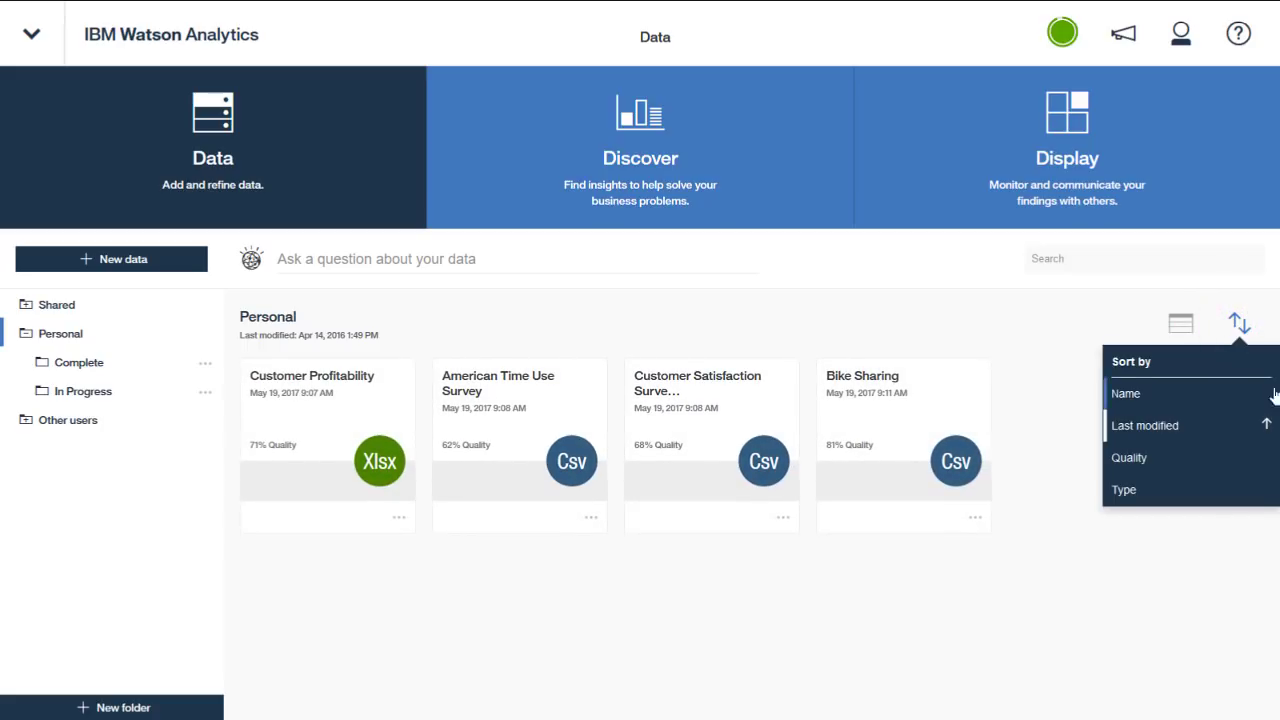
click(1266, 425)
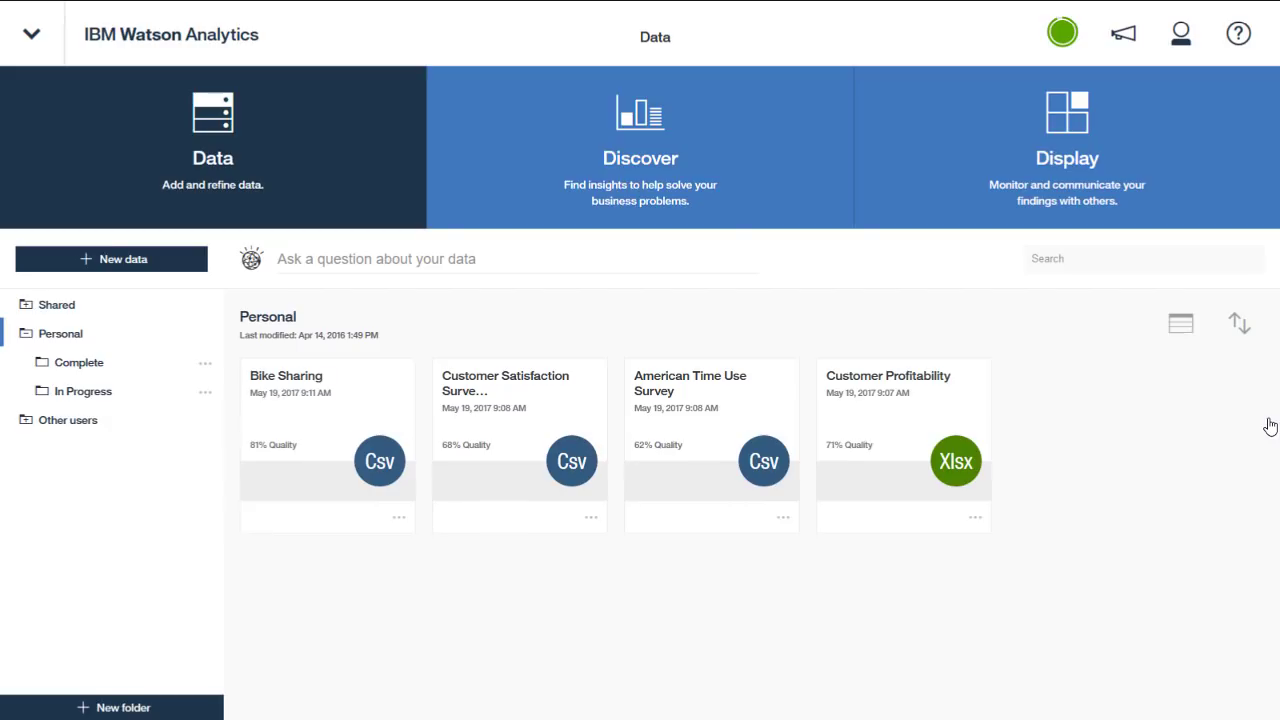
click(1086, 259)
click(743, 410)
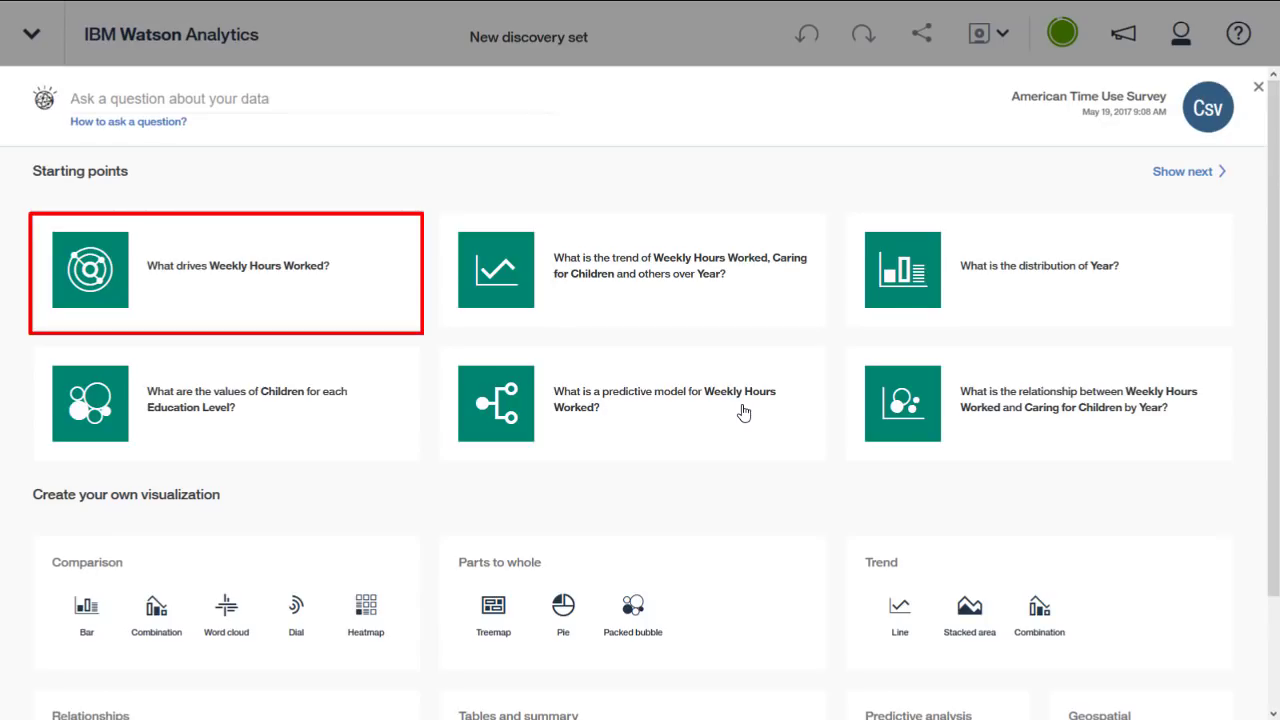
drag(1268, 412, 1266, 545)
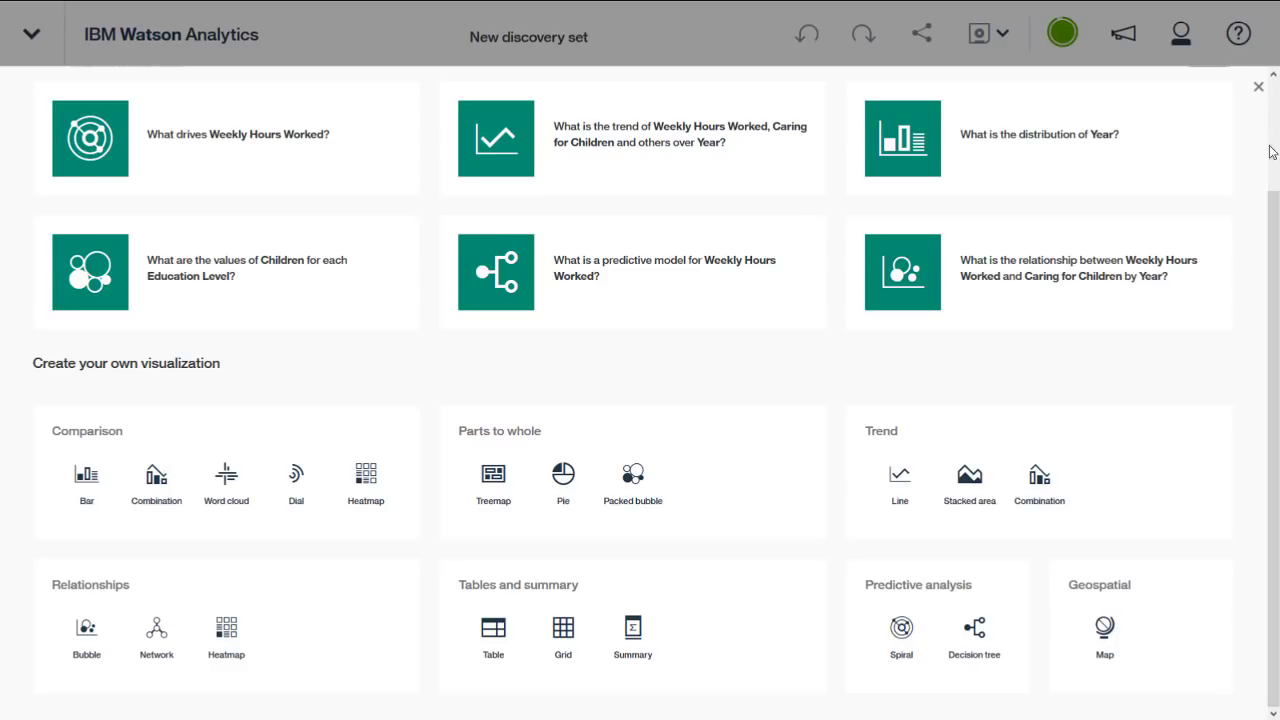
click(1258, 88)
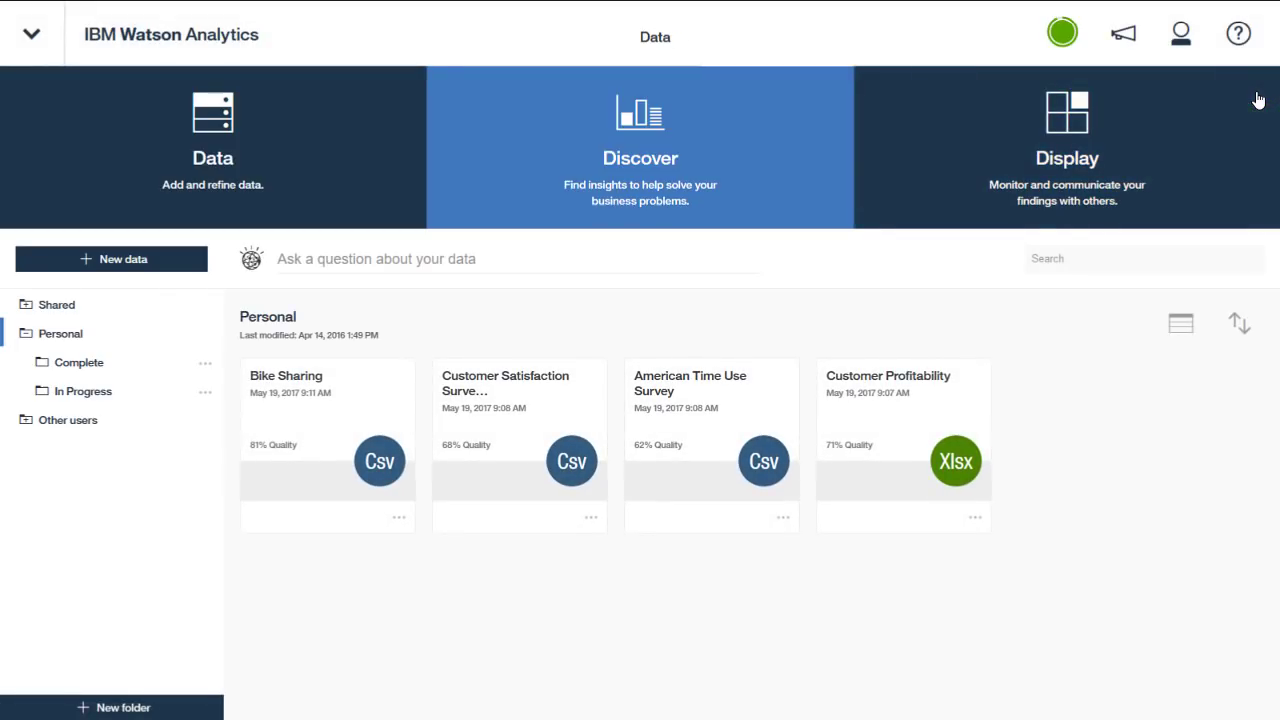
- Ask 'show me top 5 cities by sales revenue' and browse the suggested starting points
click(506, 266)
text(show me top 5 cities by sales revenue)
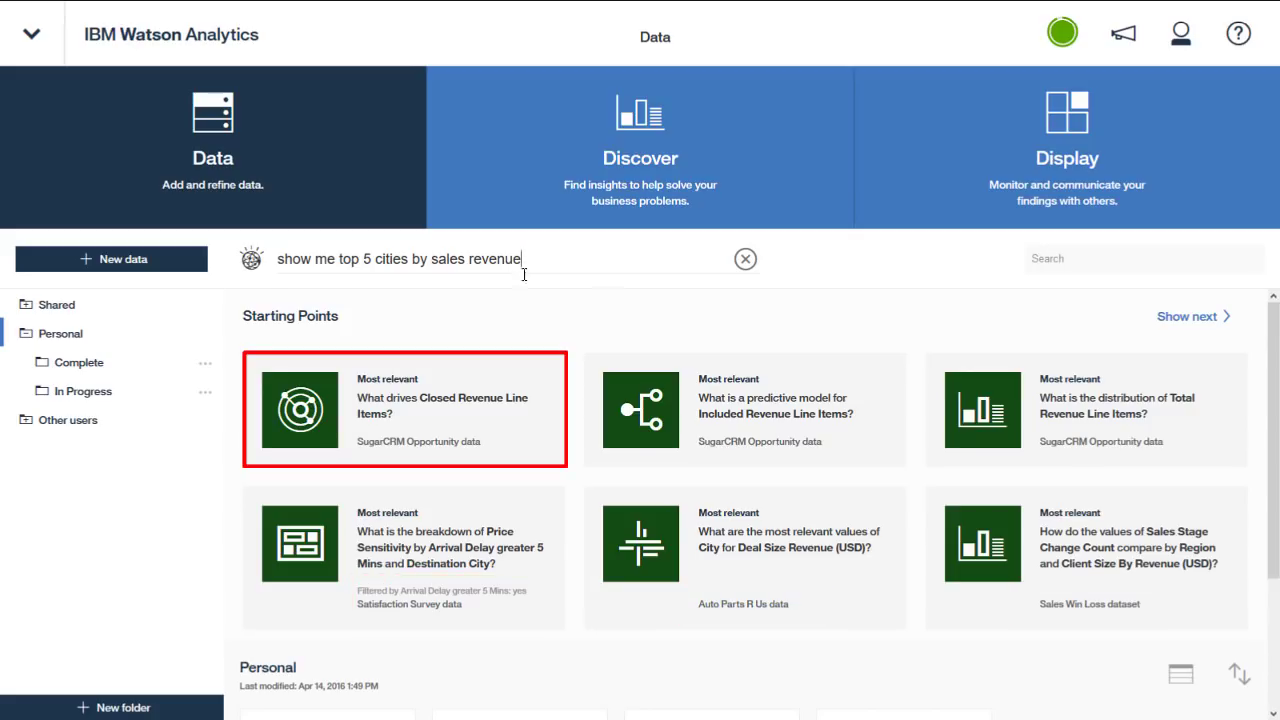
scroll(1271, 428, down, 3)
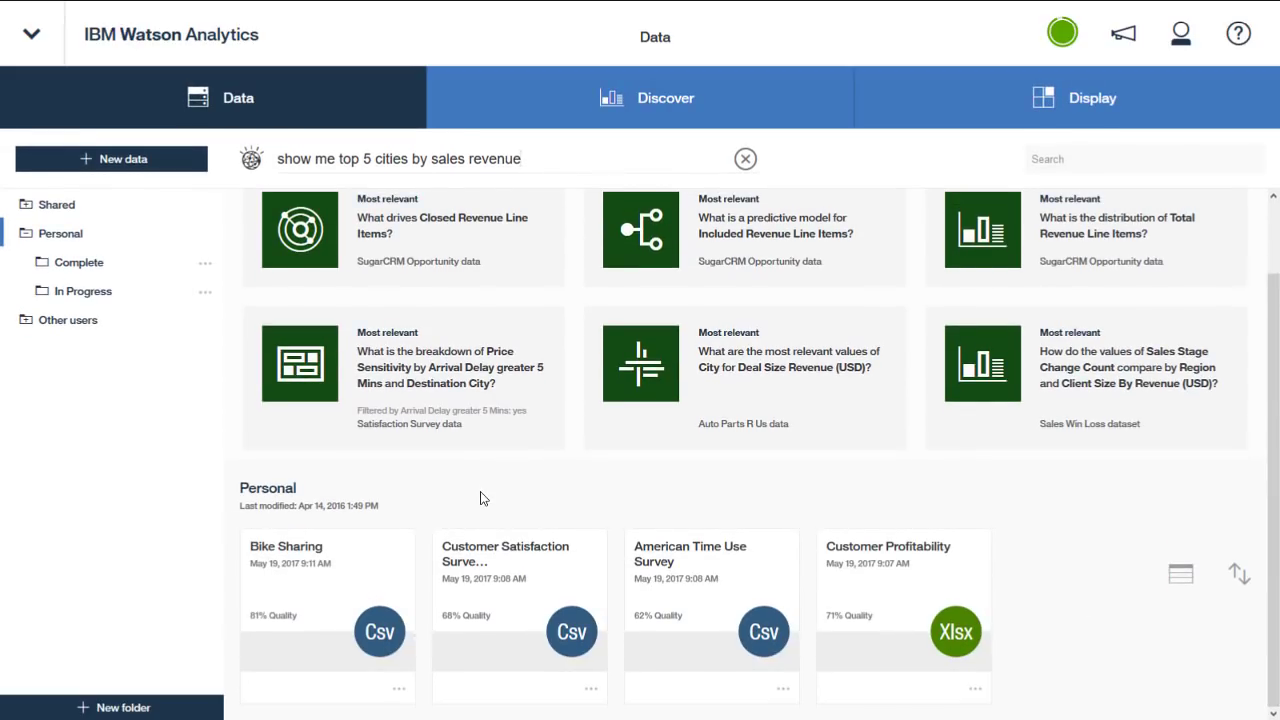
- In Discover, create a new discovery set from the Customer Satisfaction Survey data asset
click(664, 104)
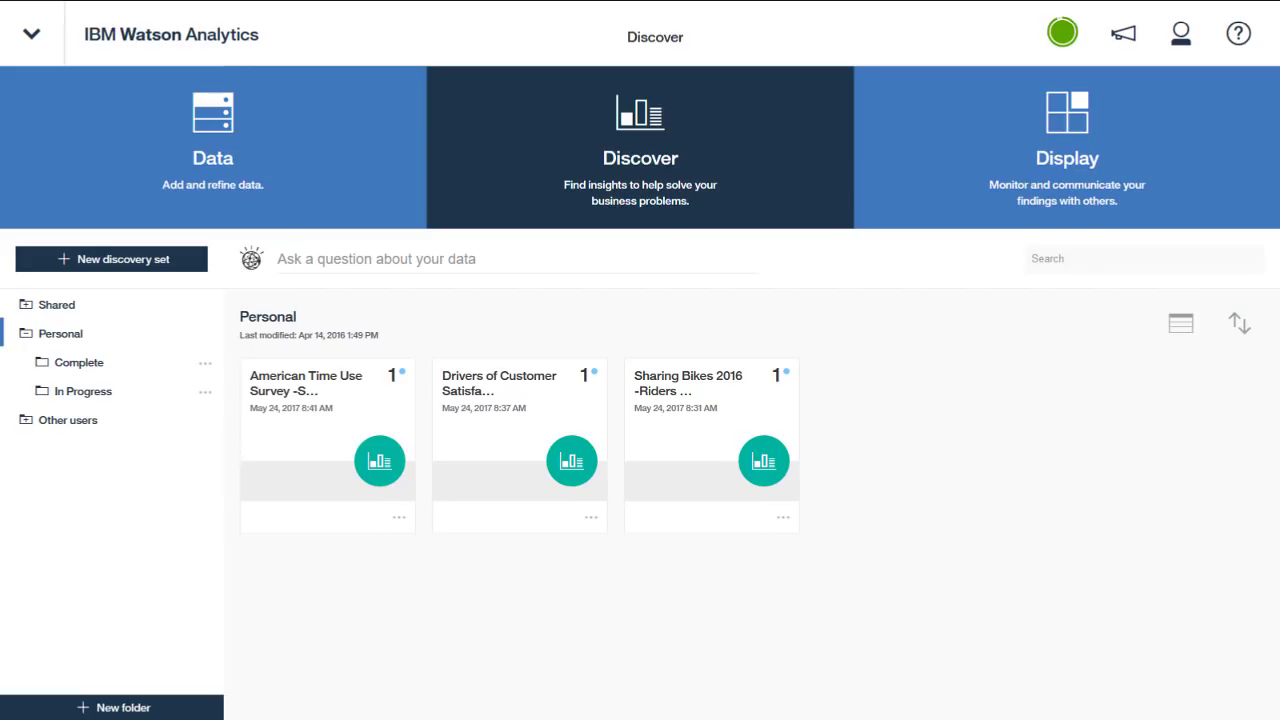
click(145, 262)
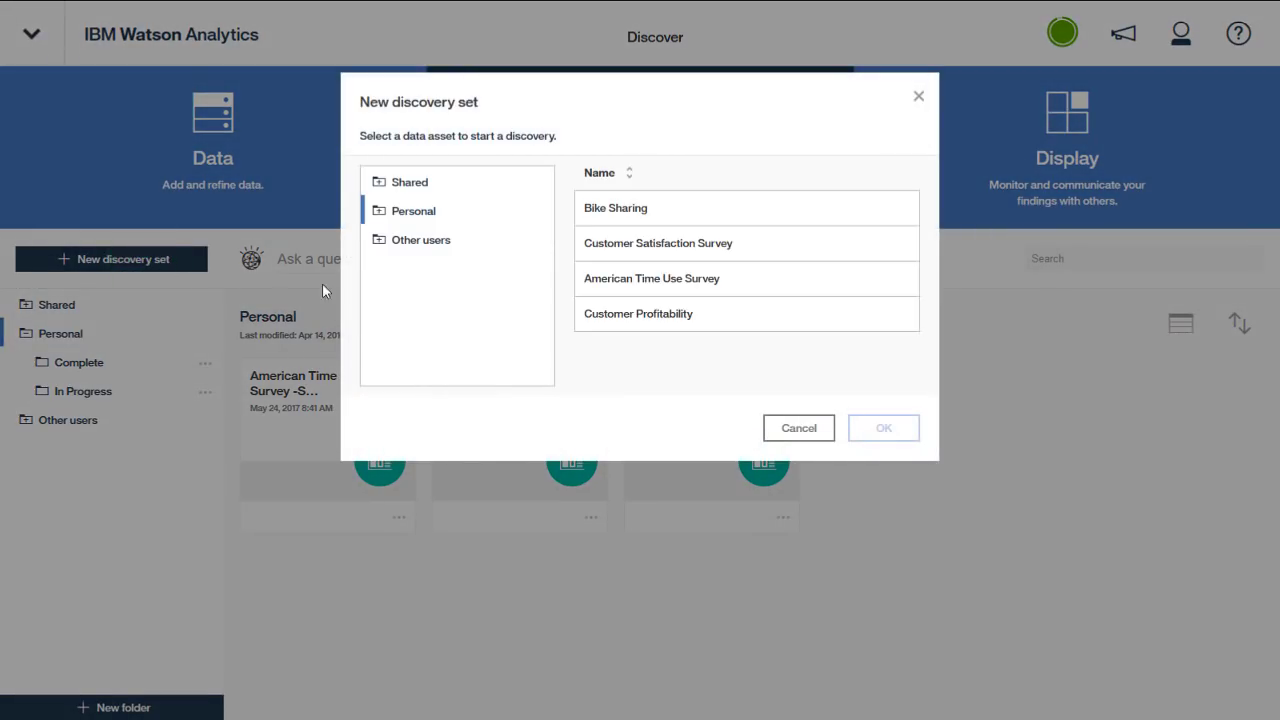
click(691, 249)
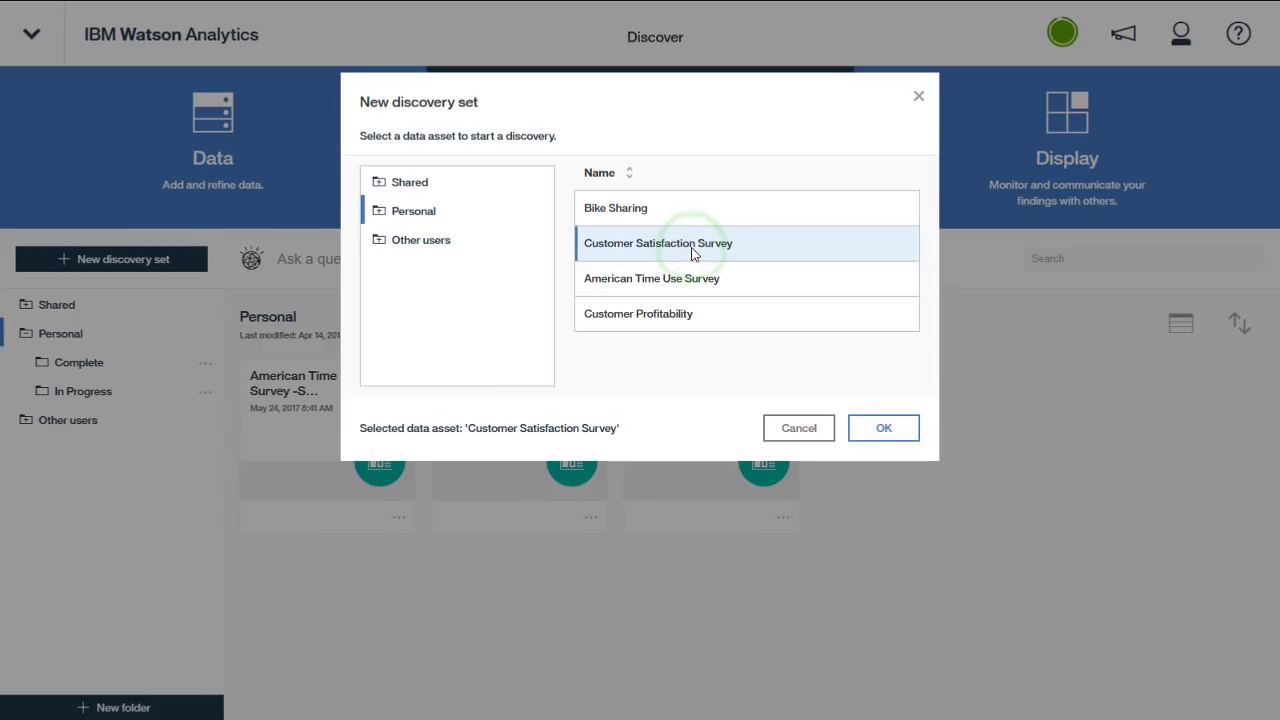
click(870, 426)
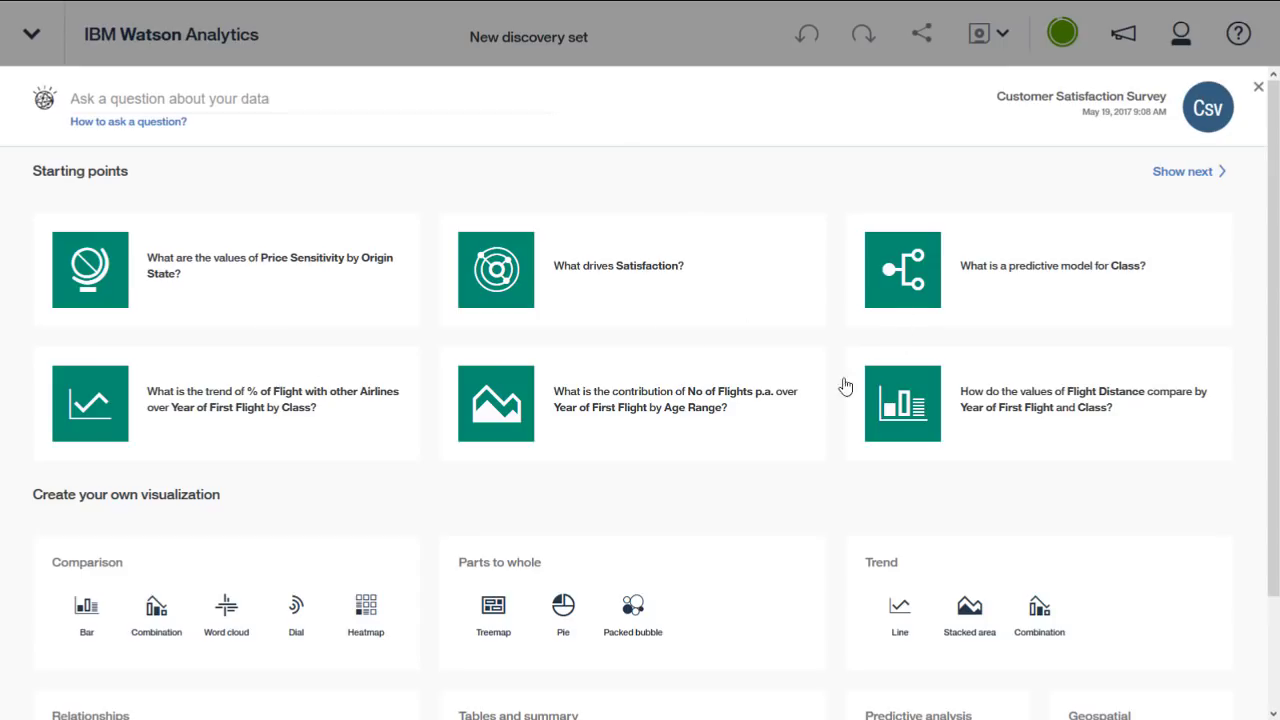
- Browse the starting points and visualization types, then close the discovery set
drag(1268, 475, 1256, 619)
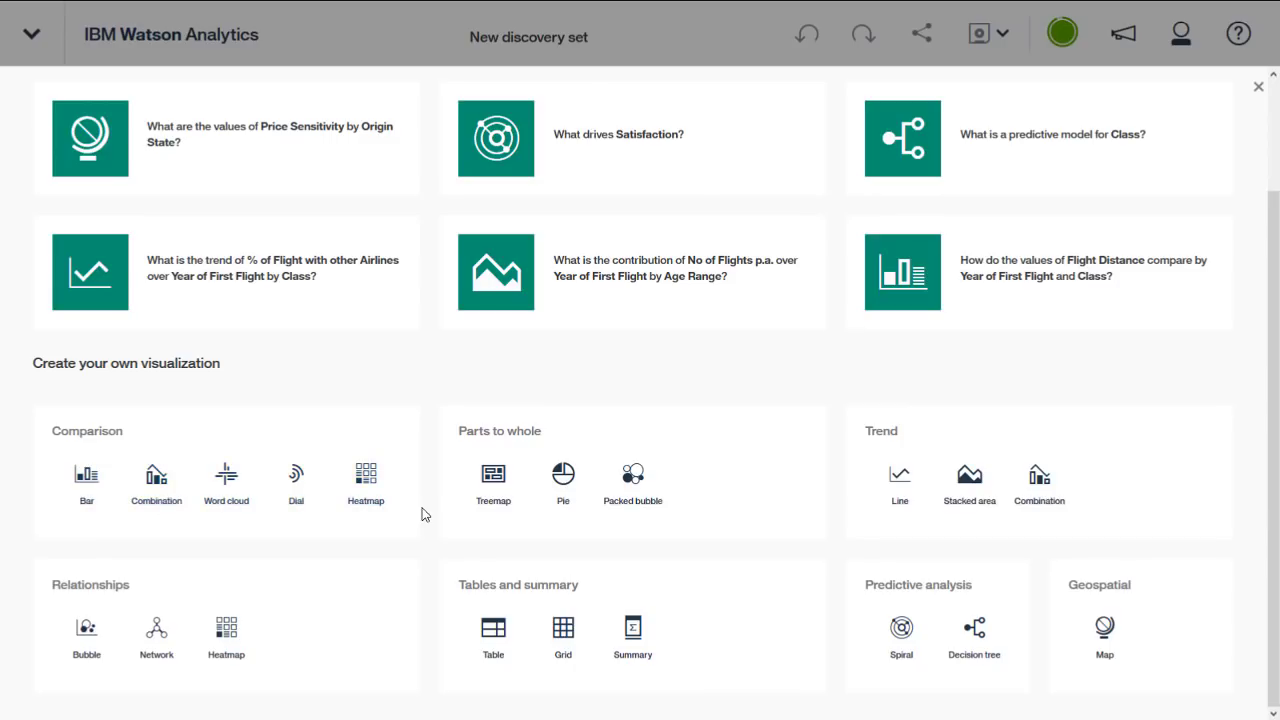
click(1258, 88)
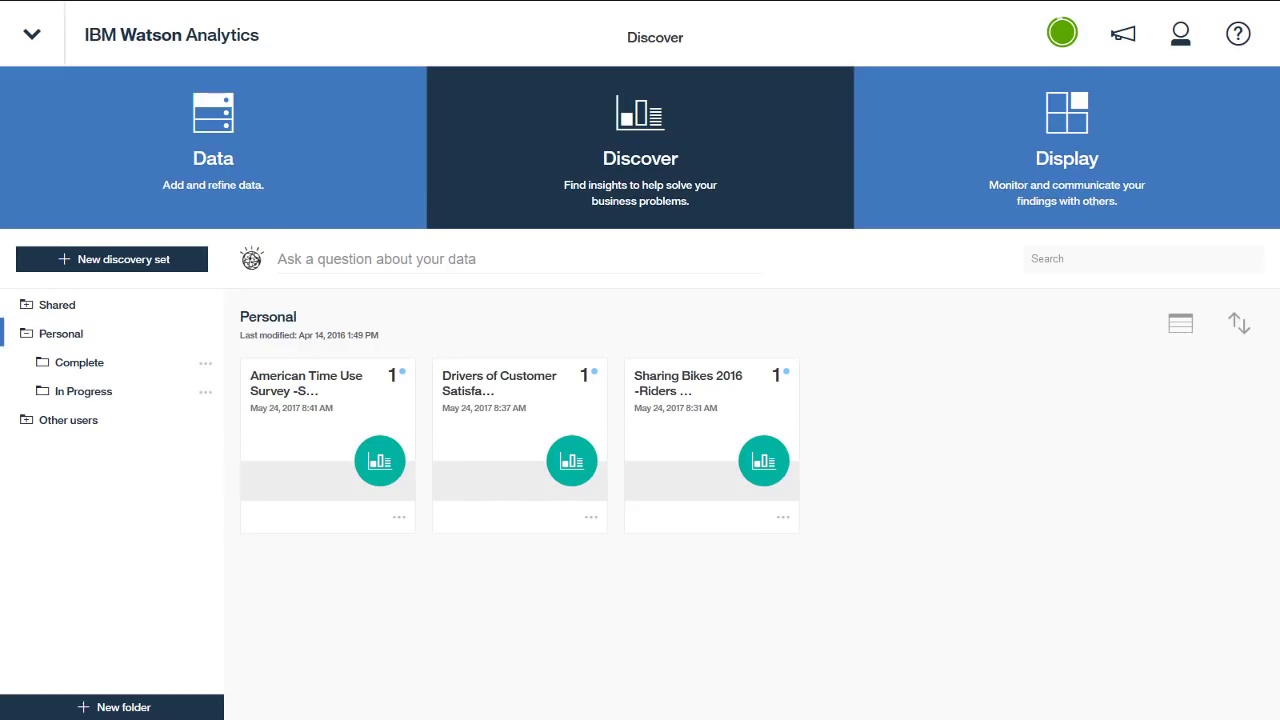
- Go to Display to see the Bike sharing display, then view the help and user menus
click(1068, 160)
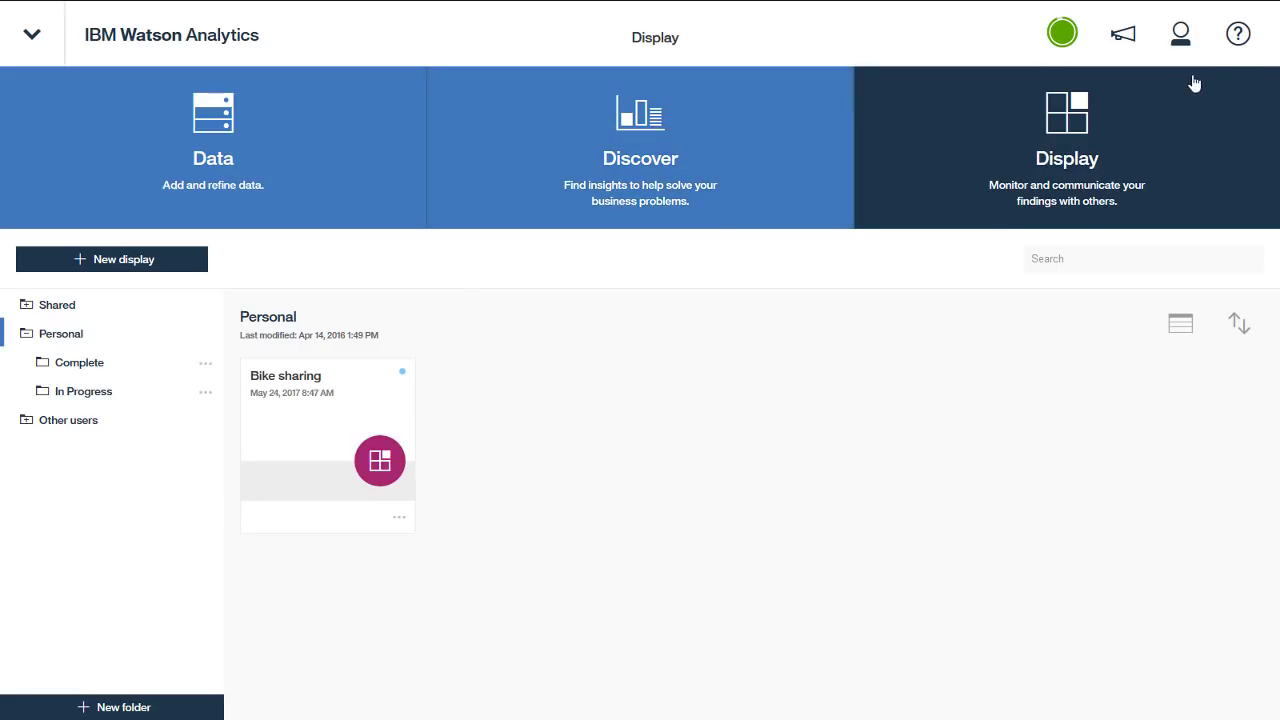
click(1238, 36)
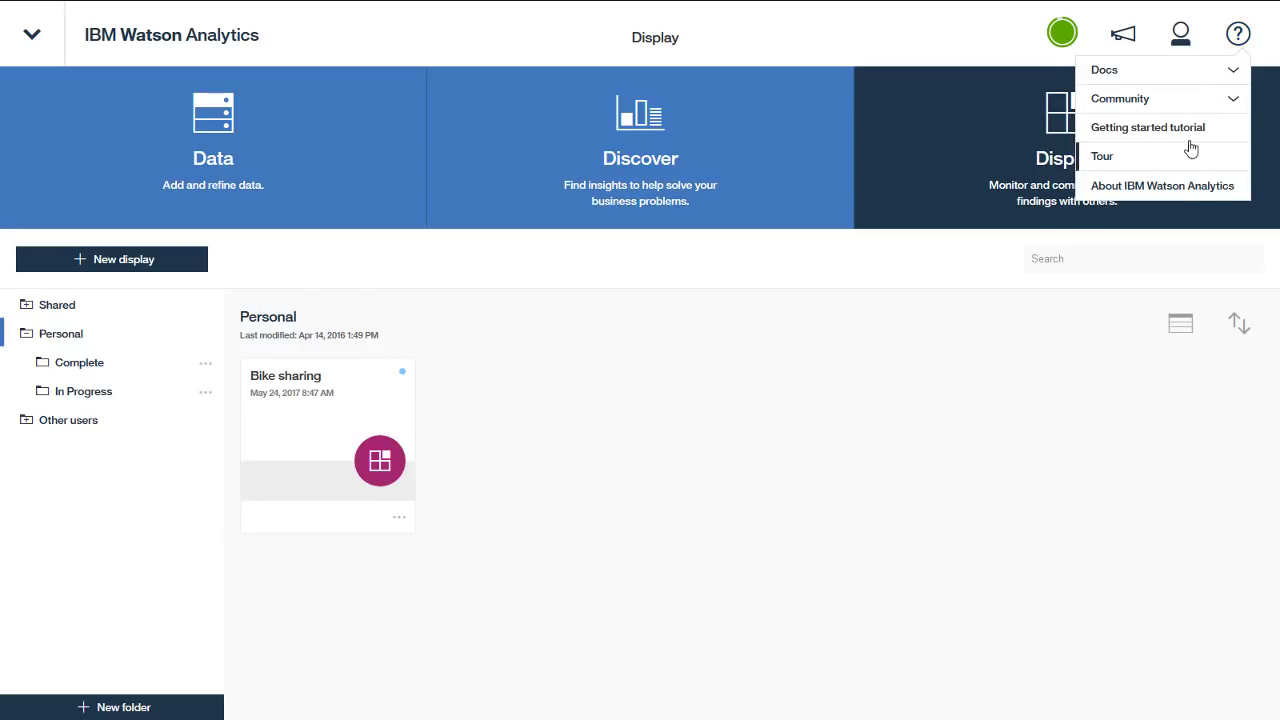
click(1180, 38)
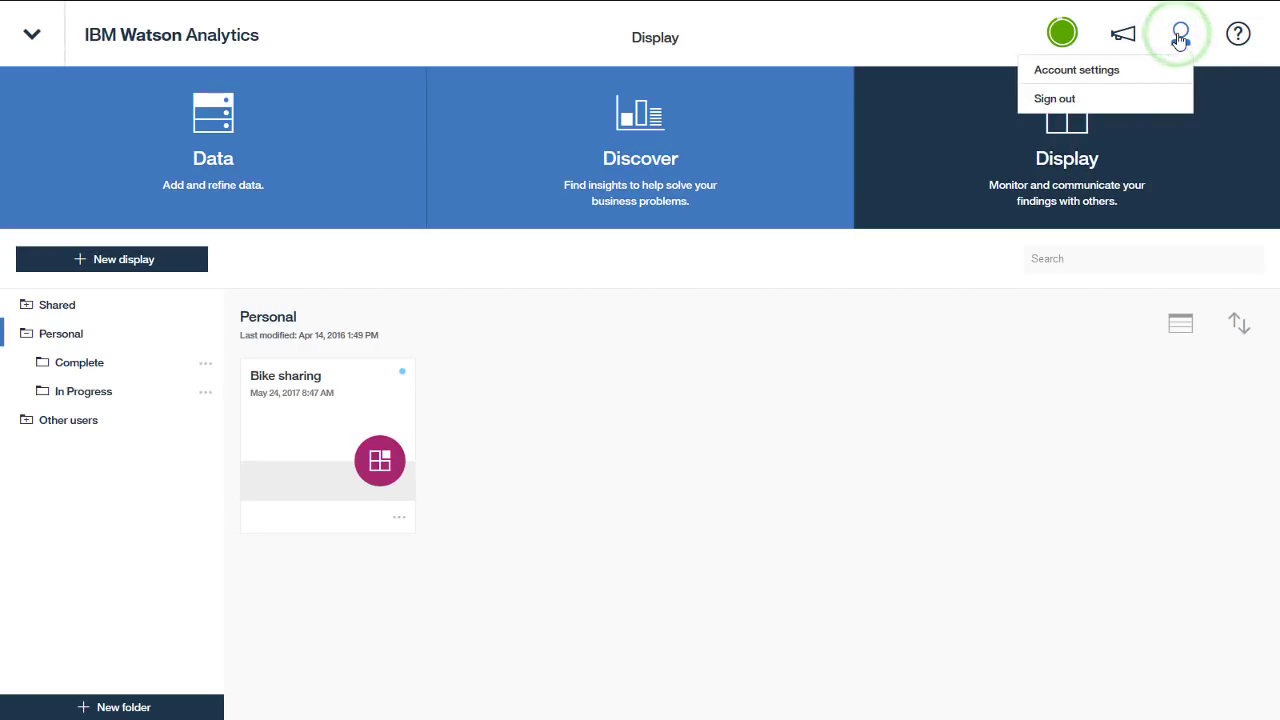
- Open Account settings from the user menu and view the Data connections settings
click(1166, 73)
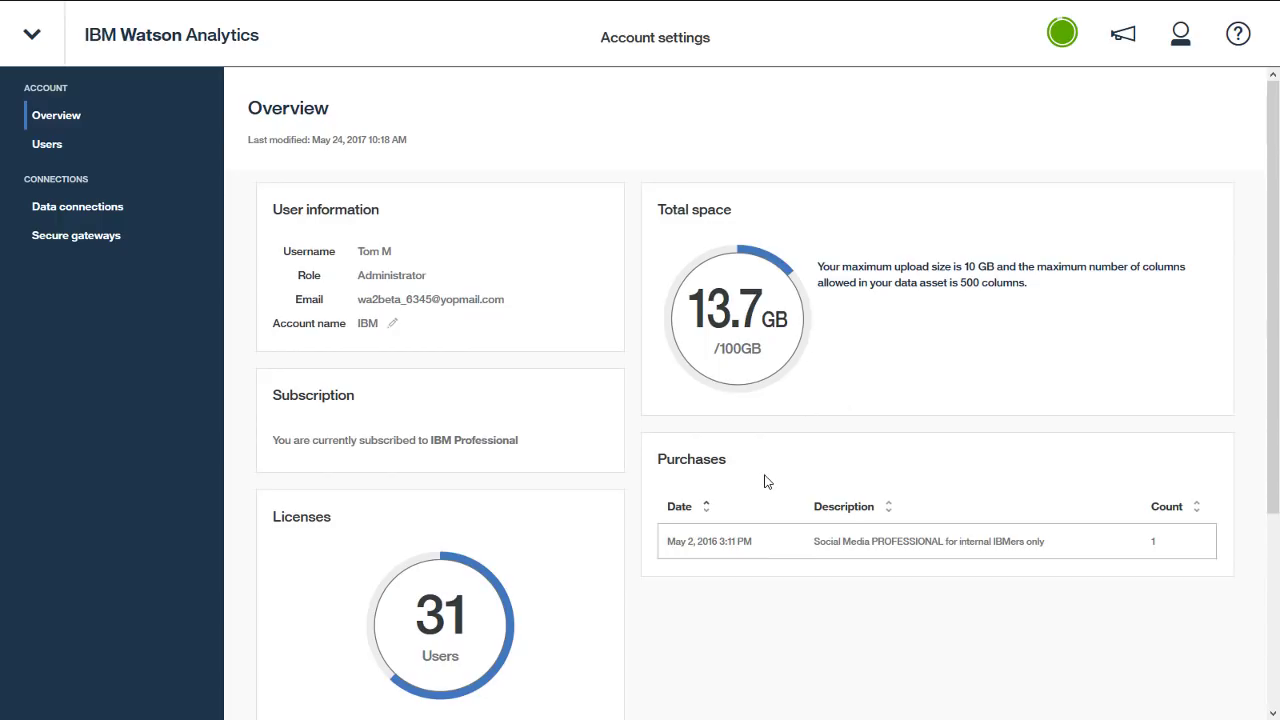
click(109, 215)
- Close the notifications and show the Professional access summary: 2823 of 3014 days, 13.7GB used
click(1122, 38)
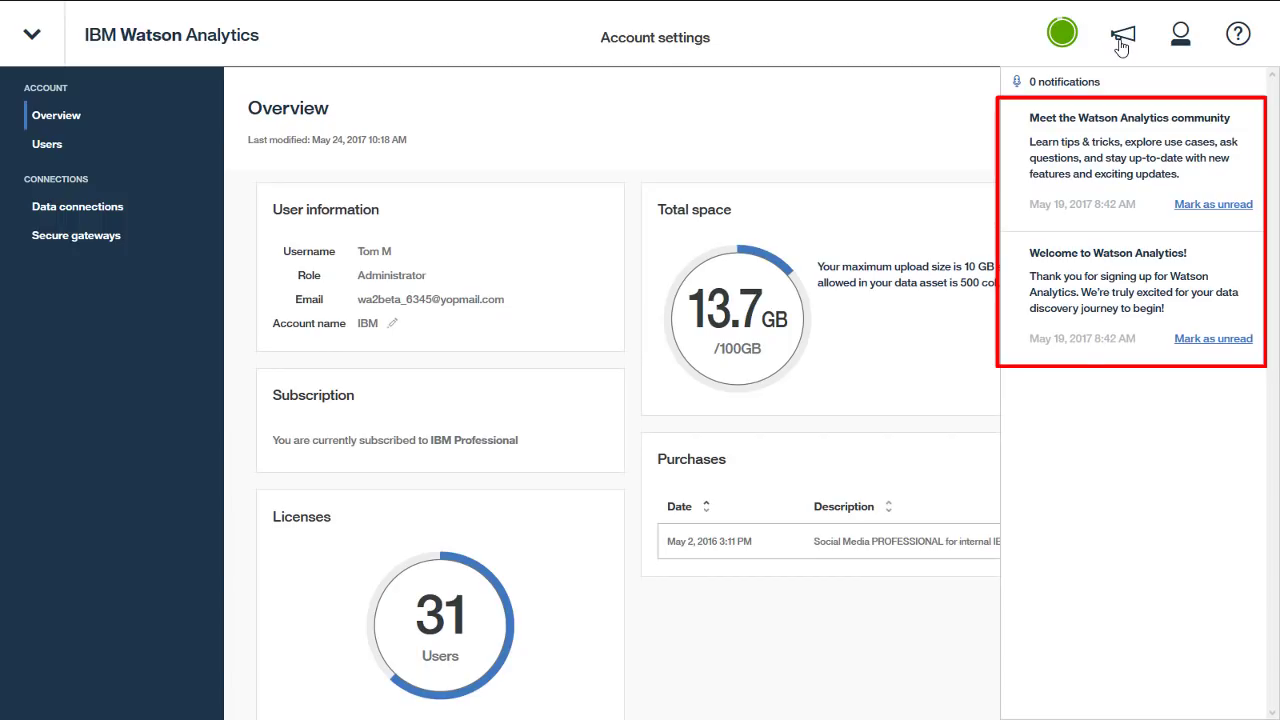
click(1064, 36)
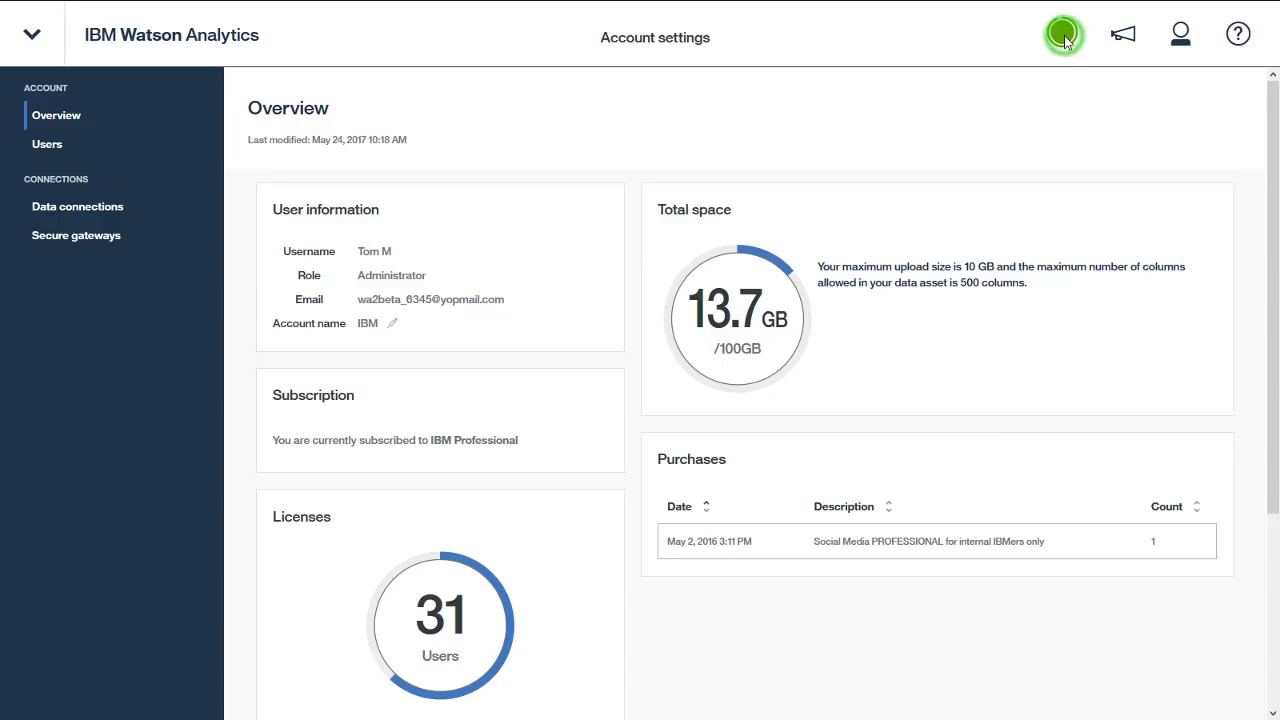
- Dismiss the access summary and show the IBM product switcher list
click(1064, 36)
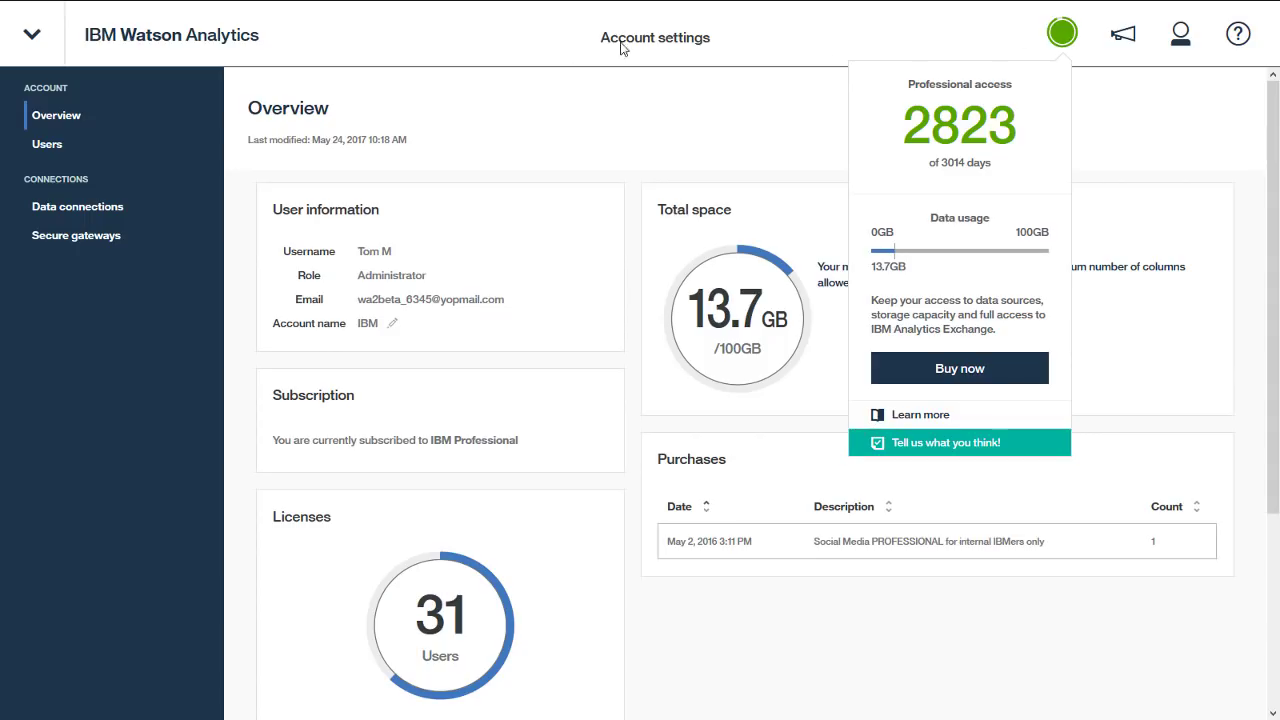
click(46, 42)
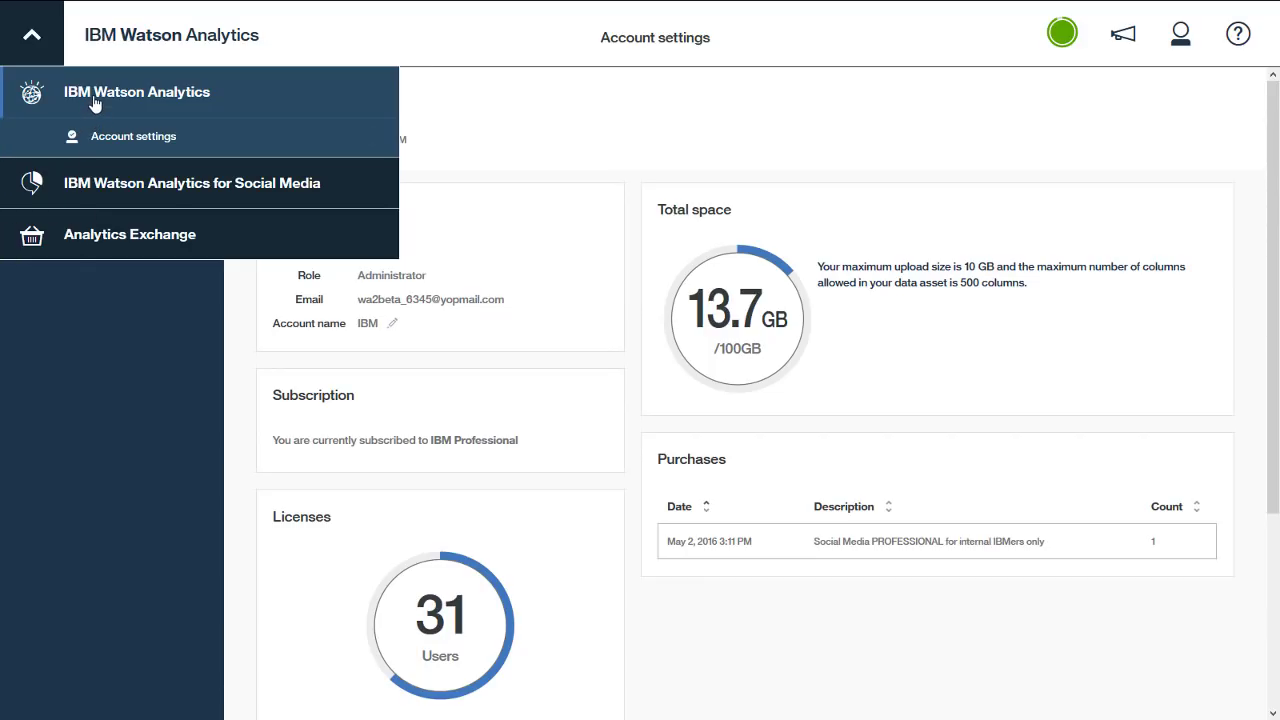
- Switch to IBM Watson Analytics for Social Media from the product list
mouse_move(323, 134)
click(323, 180)
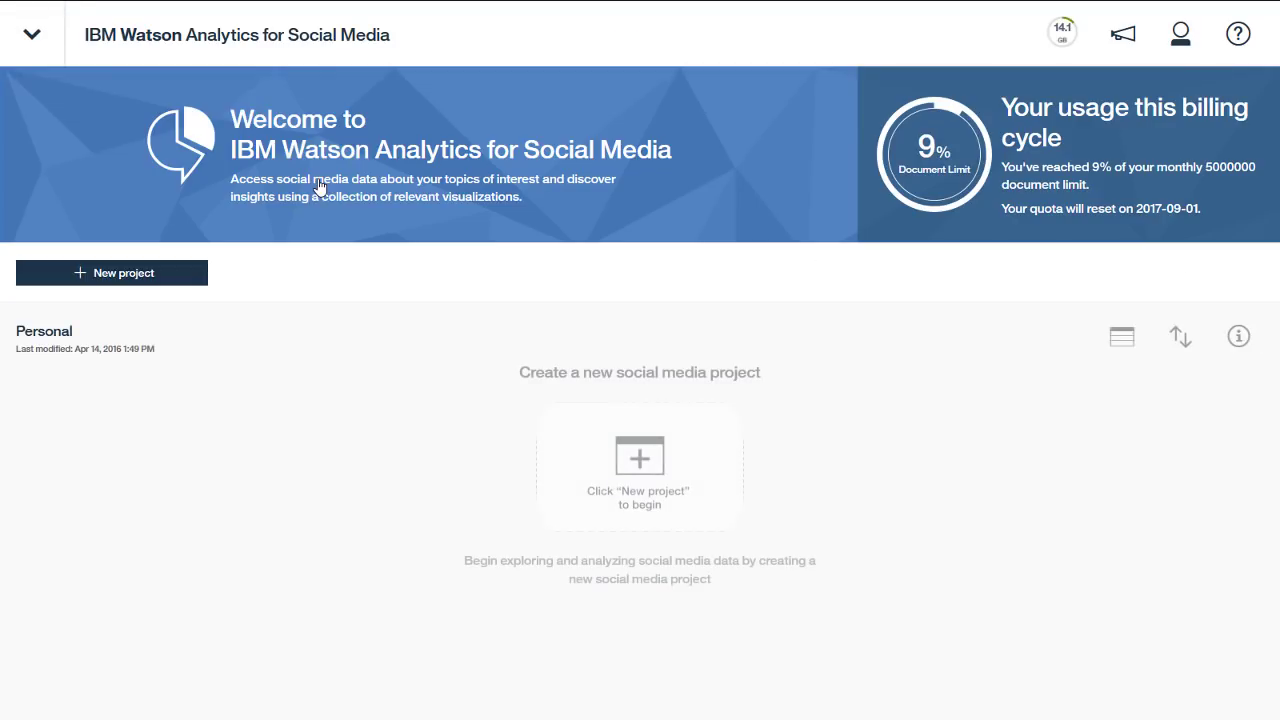